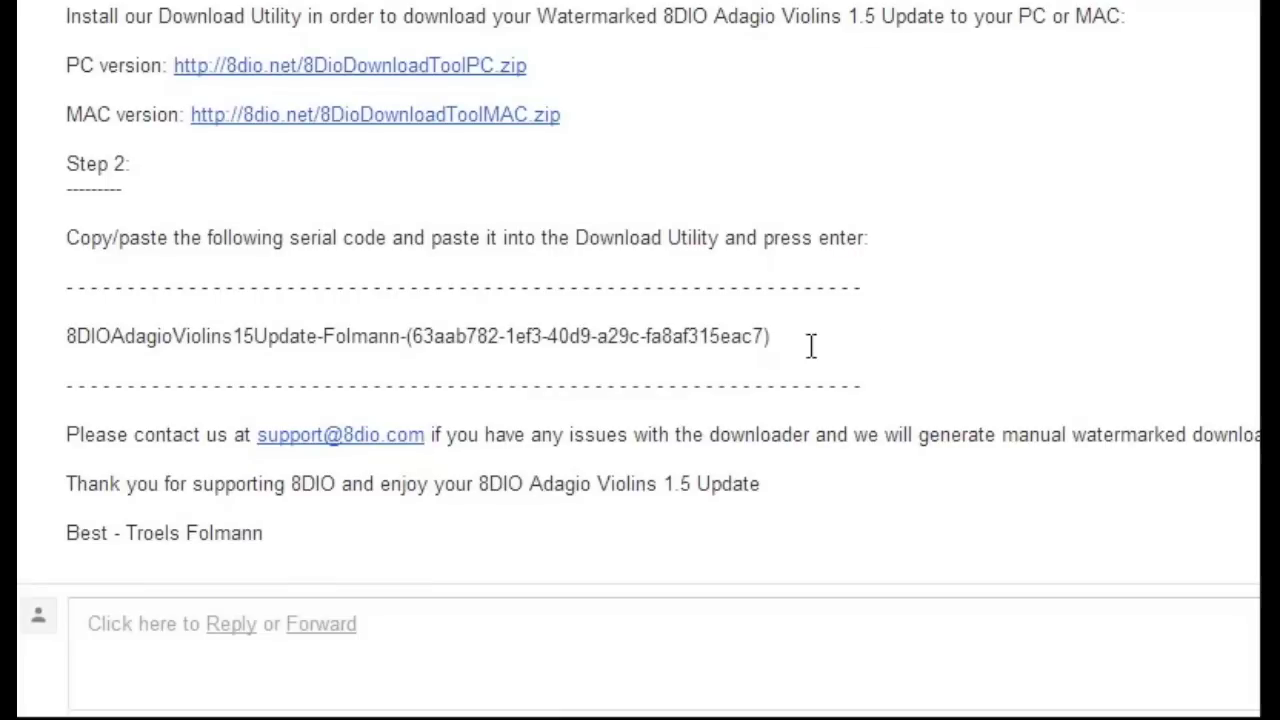
Select the full serial code in the 8DIO order email
drag(811, 346, 30, 345)
Copy the serial code from the email and submit it in 8Dio Downloader
right_click(174, 345)
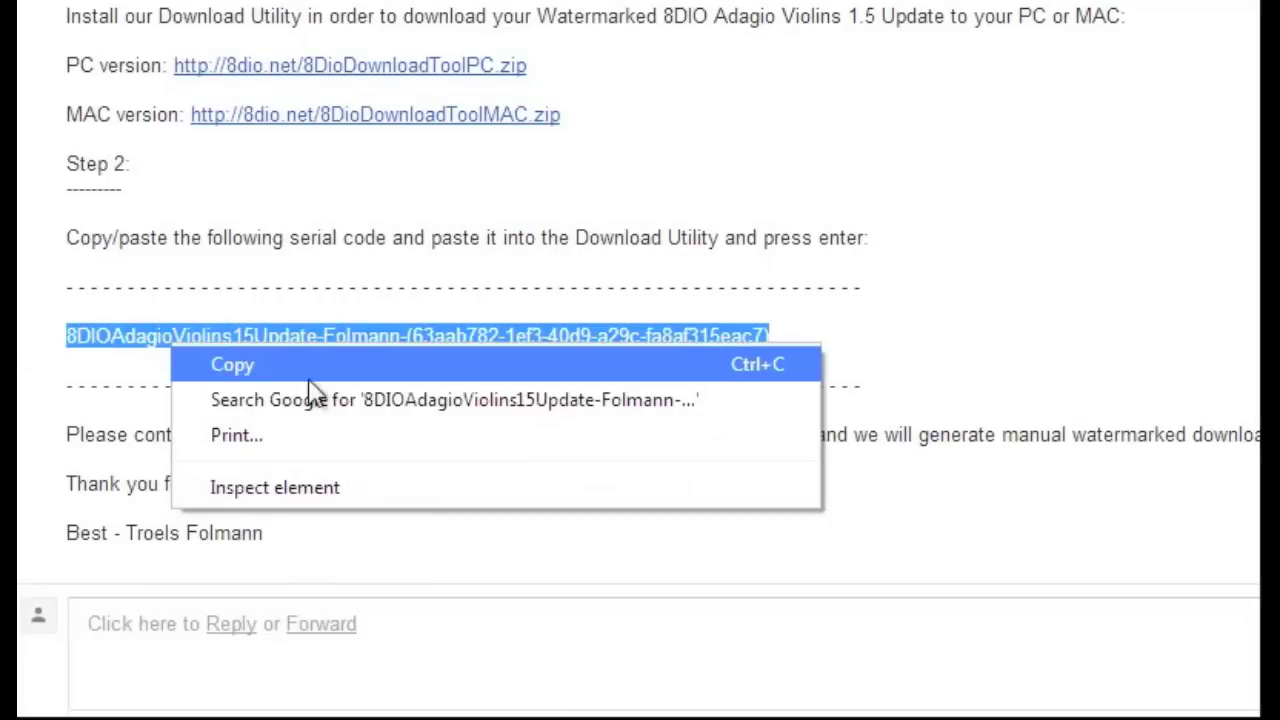
click(311, 361)
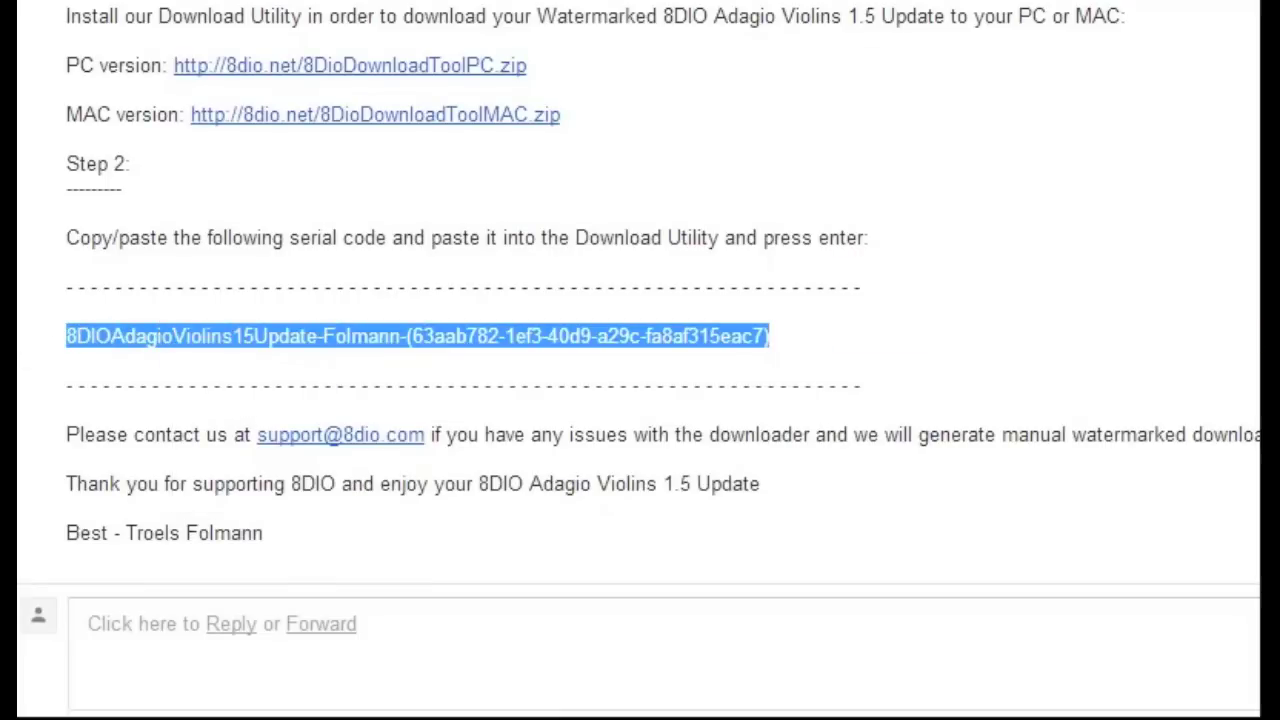
key(alt+Tab)
key(ctrl+v)
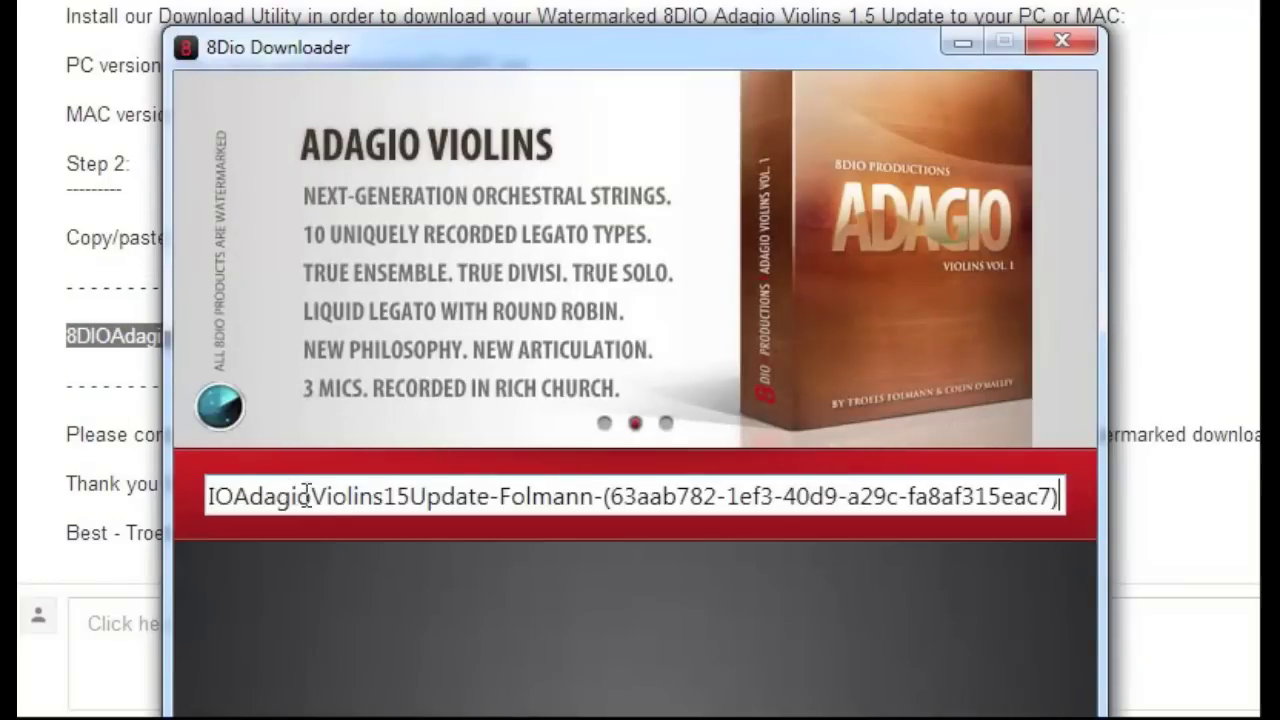
key(Return)
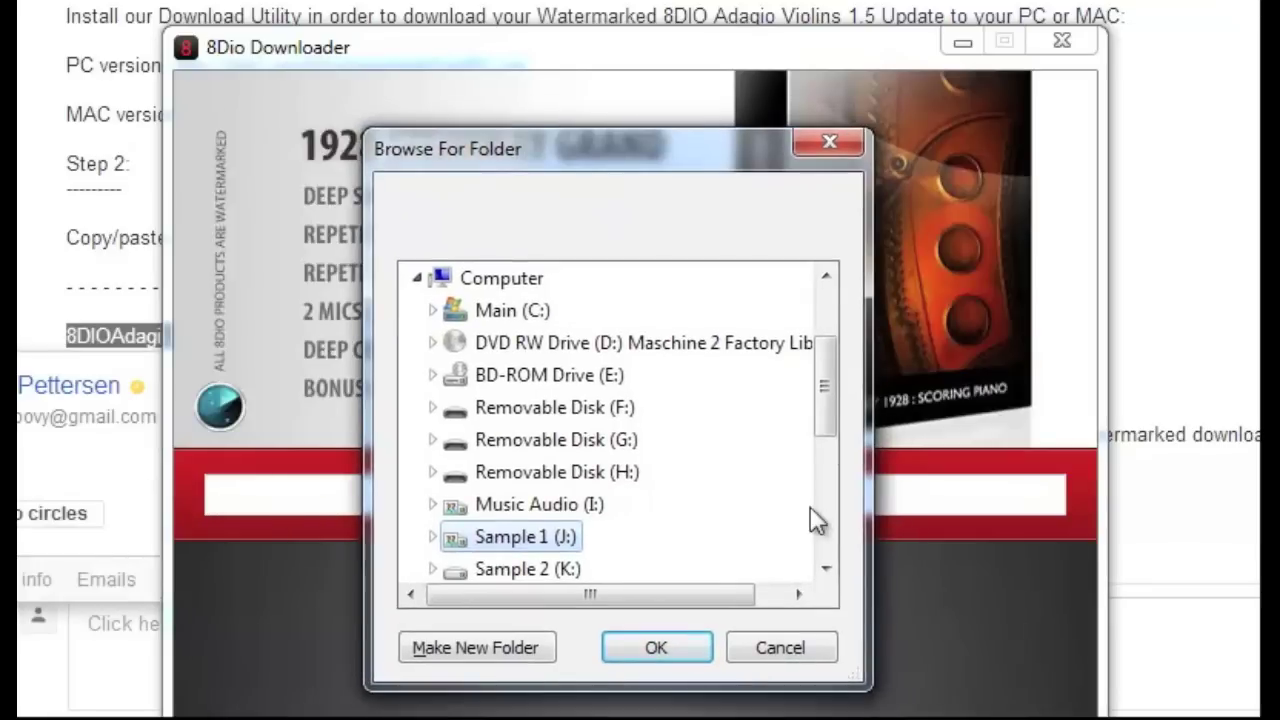
Browse the folder picker, expanding Sample 1 (J:) and the 8Dio Adagio Violins 1.1 folder
scroll(828, 367, up, 1)
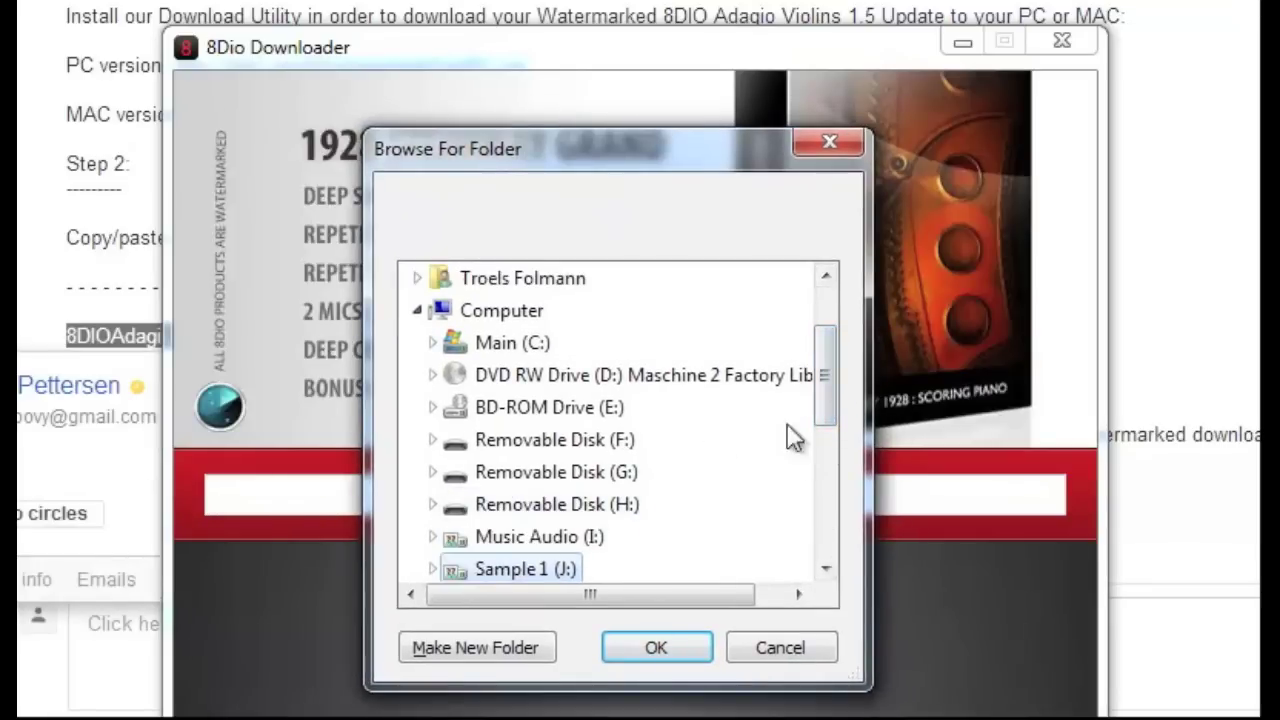
scroll(750, 440, down, 2)
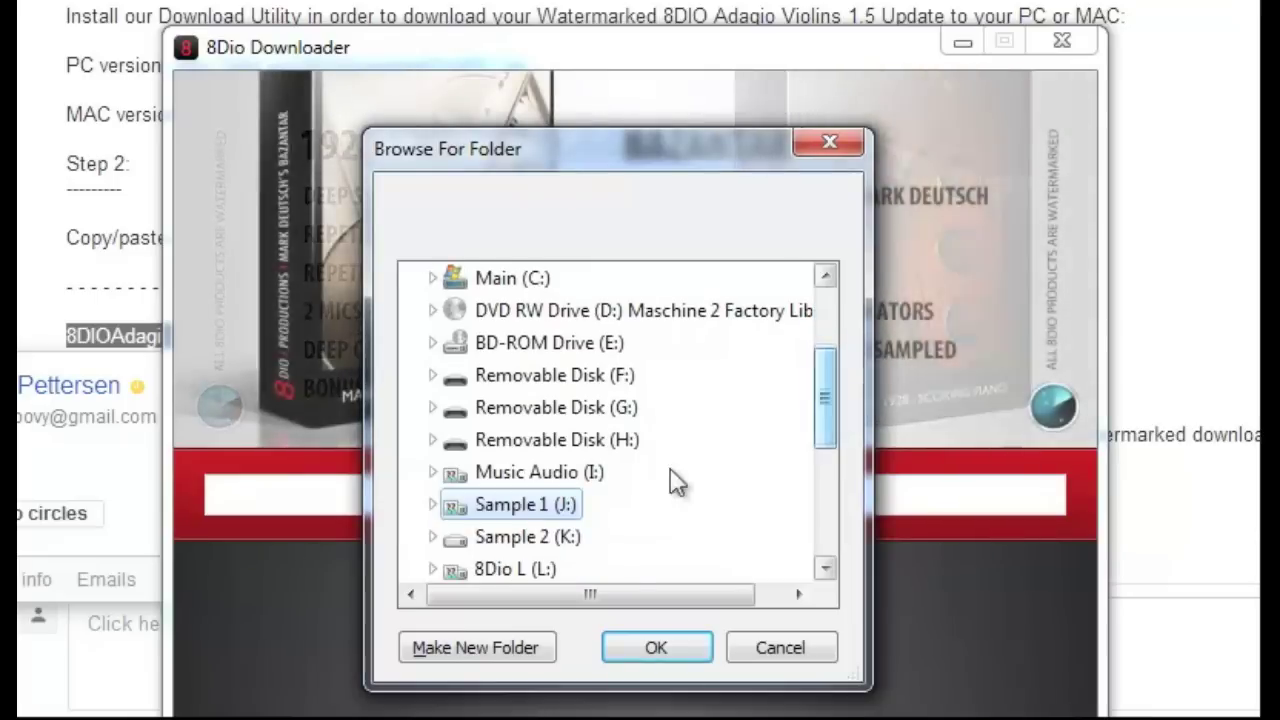
double_click(490, 508)
drag(826, 332, 832, 356)
double_click(634, 410)
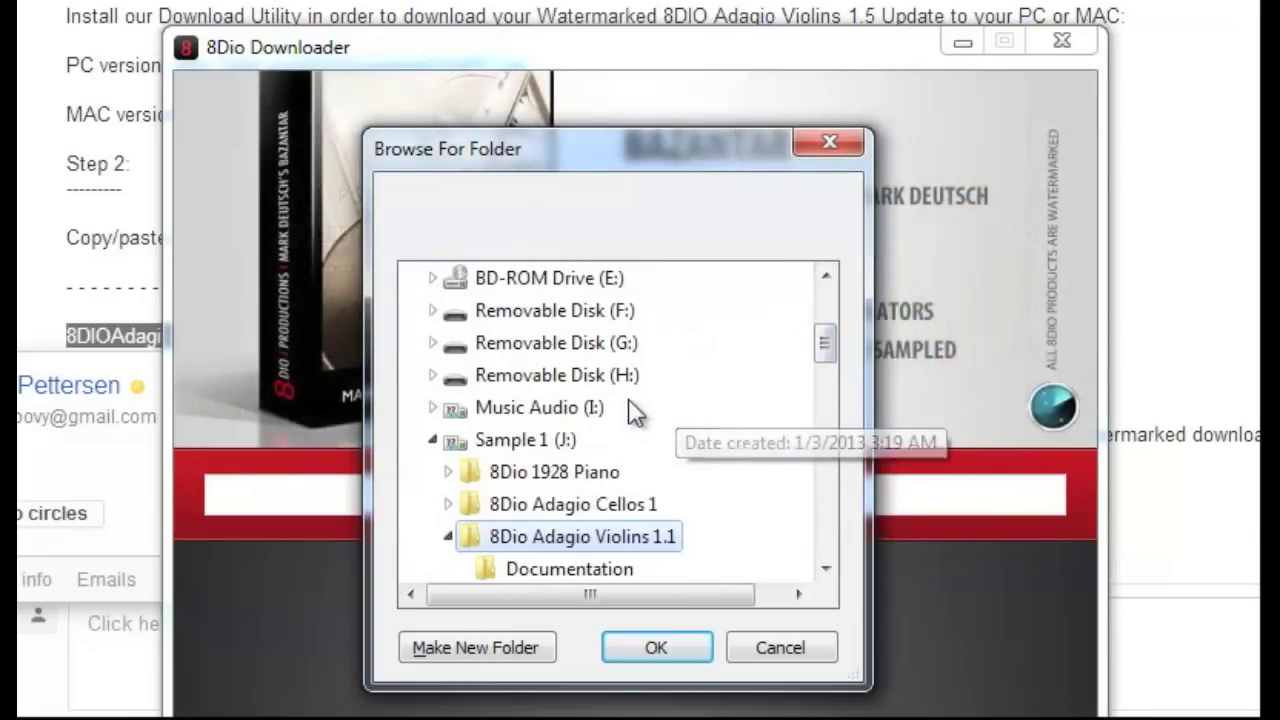
drag(826, 343, 826, 354)
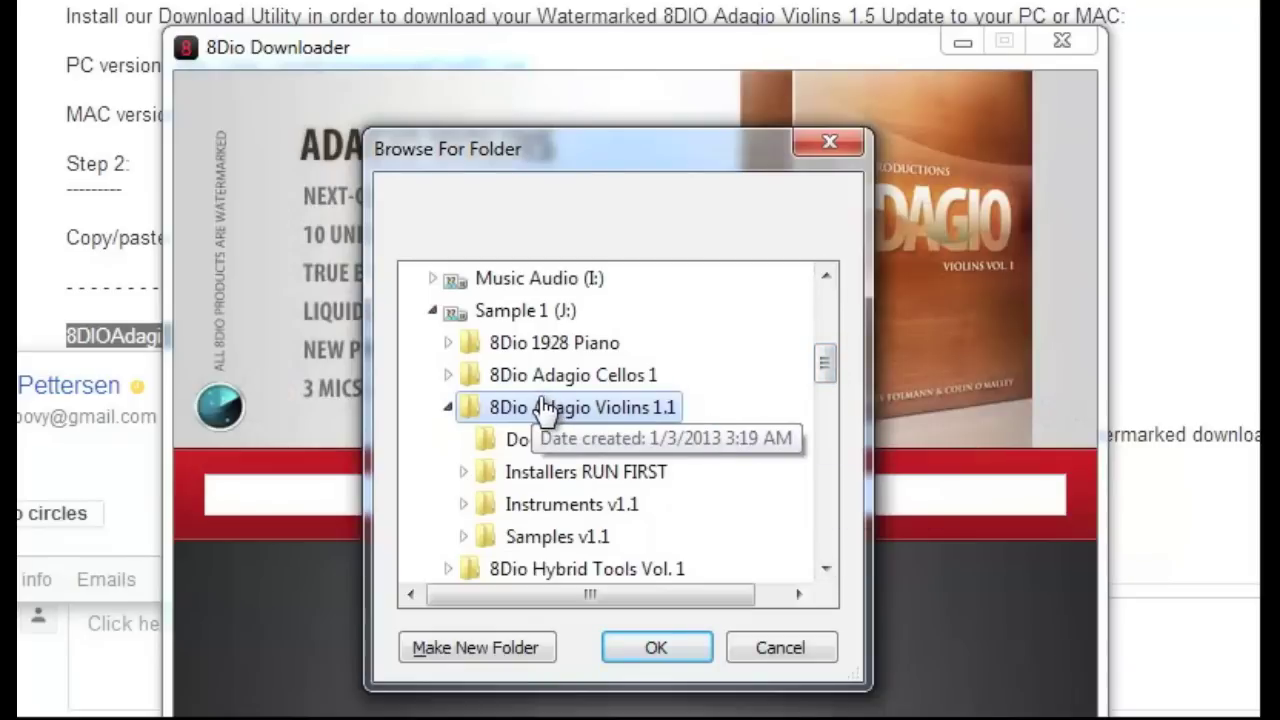
drag(819, 351, 838, 323)
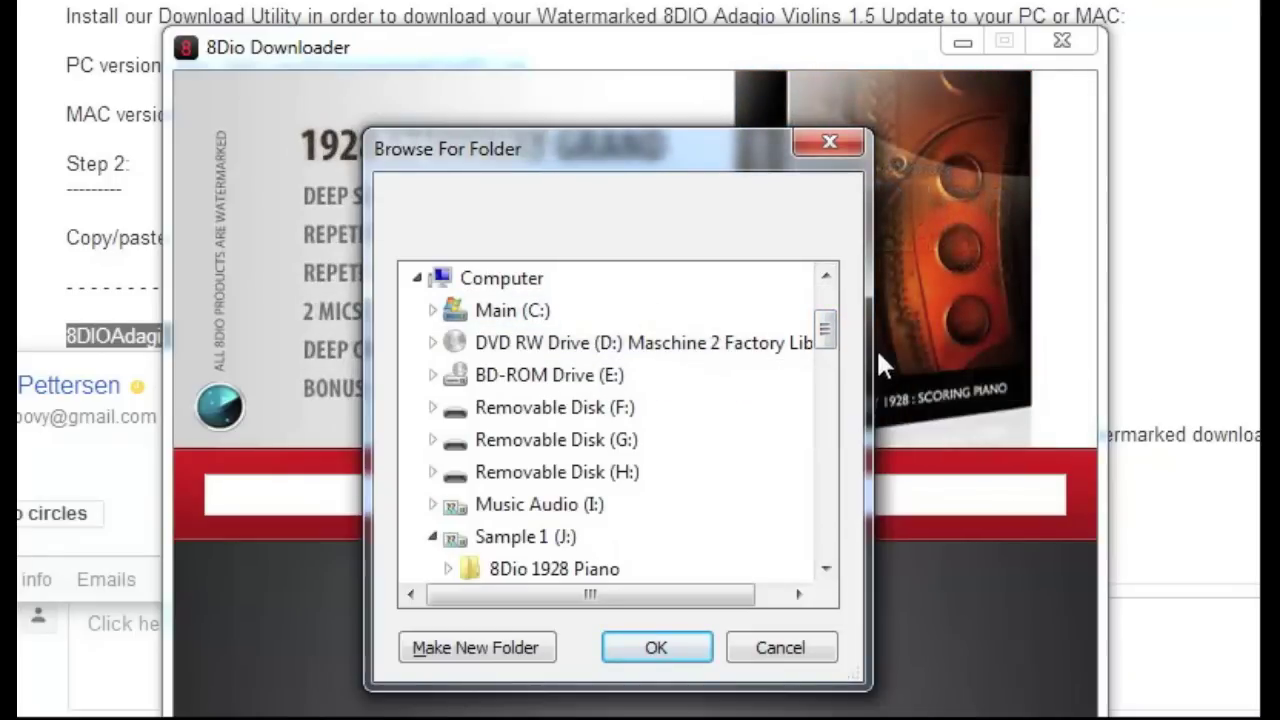
mouse_move(826, 329)
mouse_down()
mouse_move(826, 378)
mouse_move(838, 352)
mouse_move(828, 330)
mouse_up()
Download the update into C:\temp and bring the extracted update folder into view
double_click(515, 310)
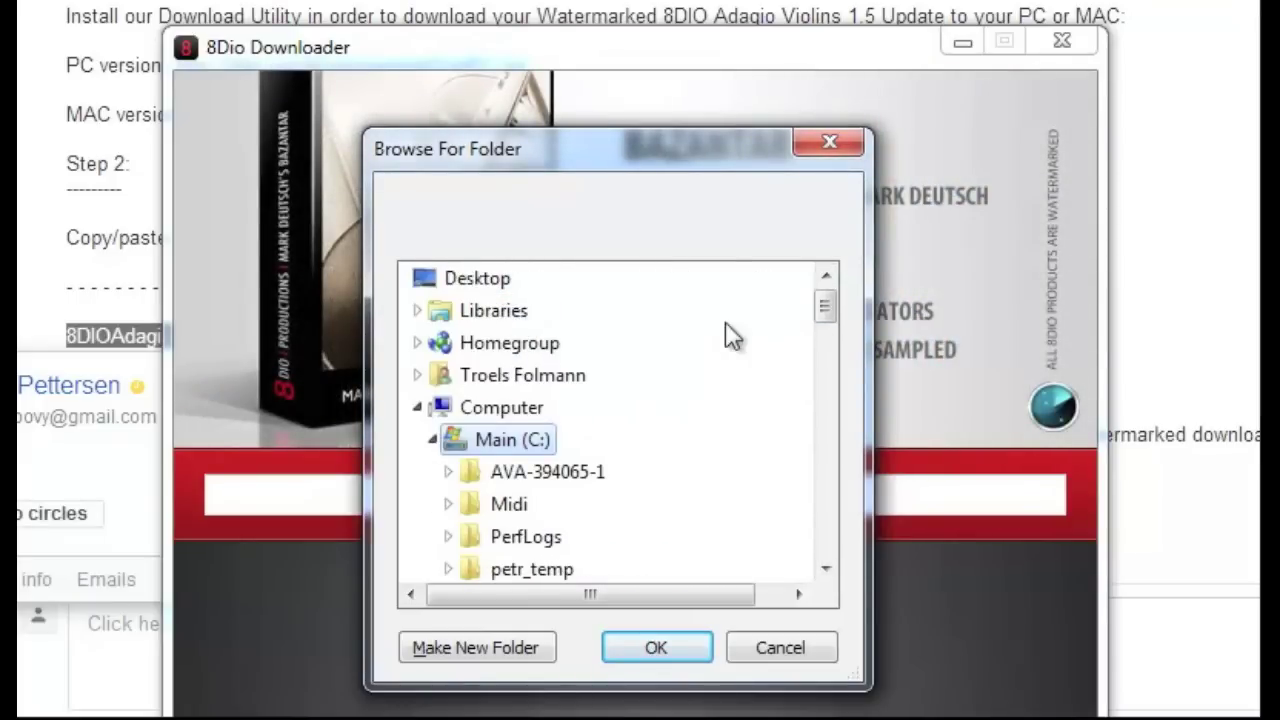
drag(825, 310, 821, 335)
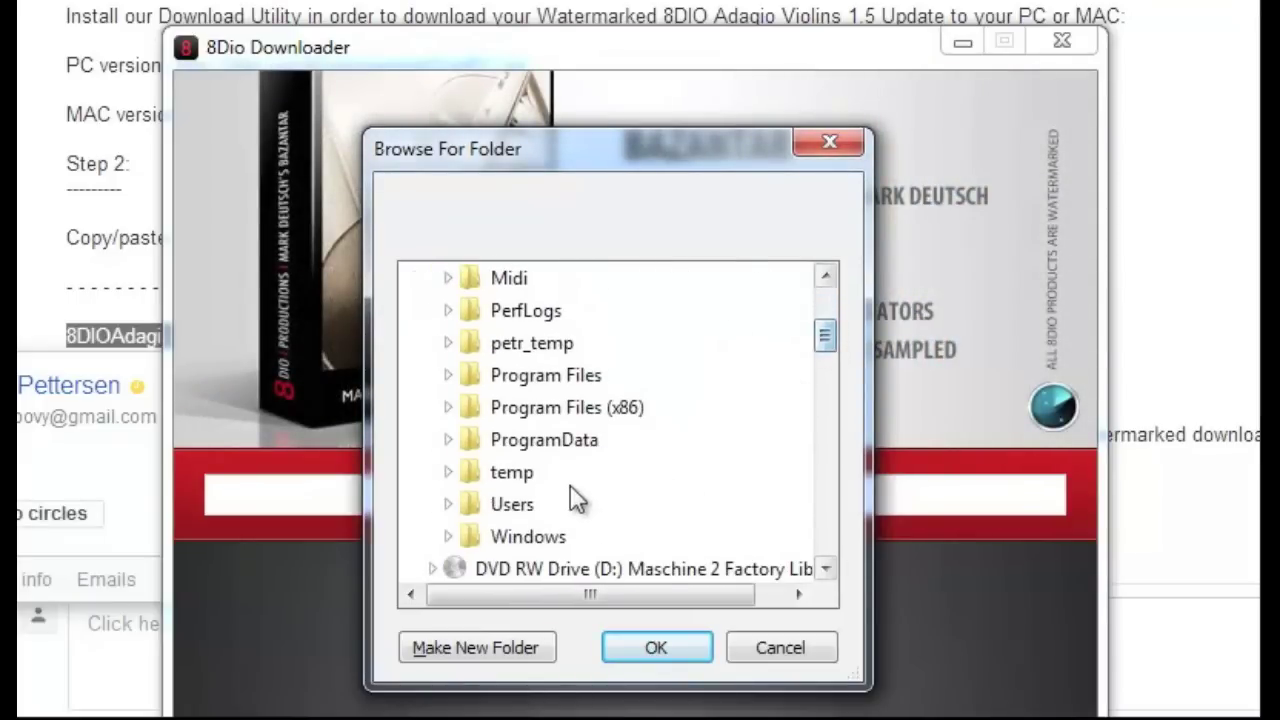
click(480, 472)
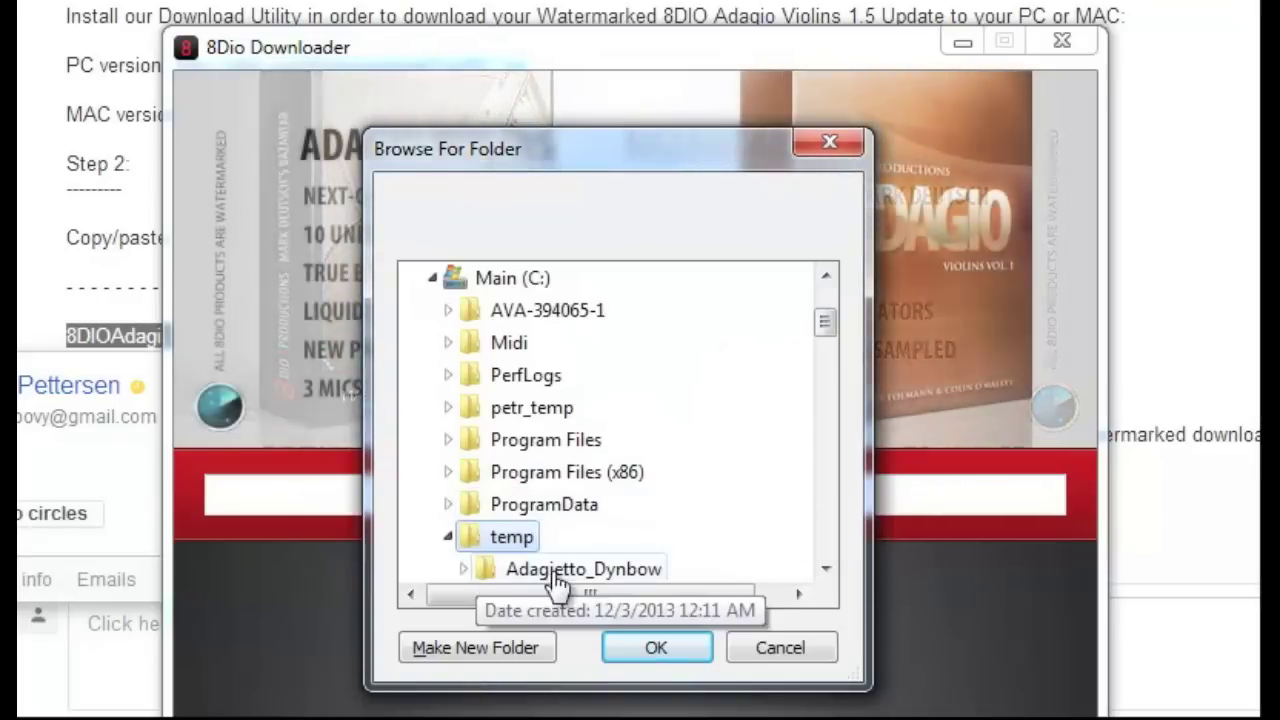
click(656, 648)
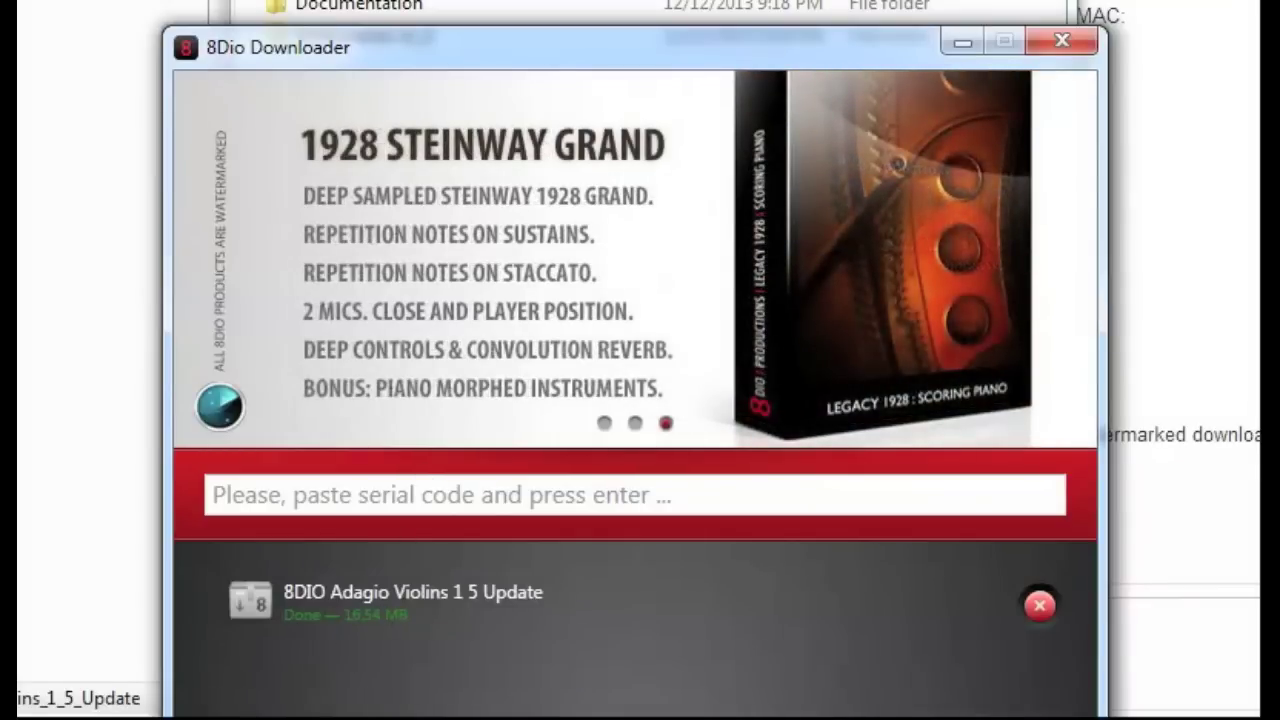
drag(370, 0, 475, 45)
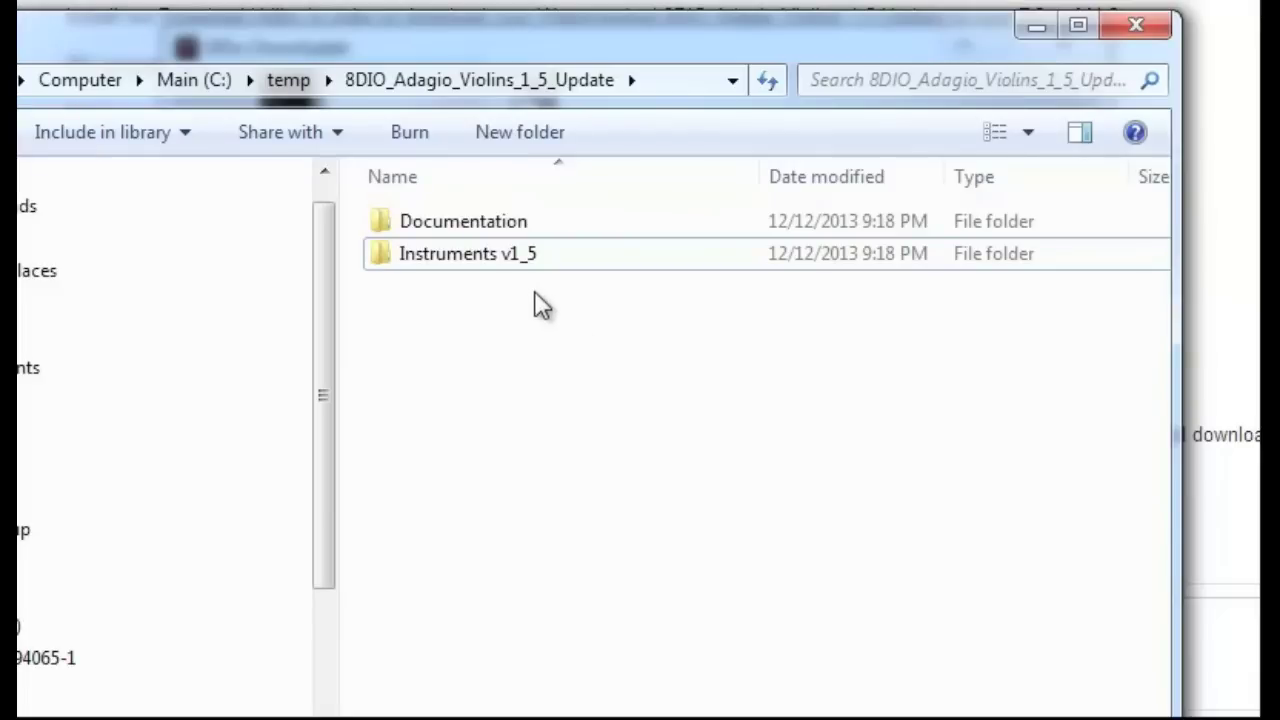
Copy the Instruments v1_5 folder and go to the 8Dio library on Sample 1 (J:)
right_click(494, 257)
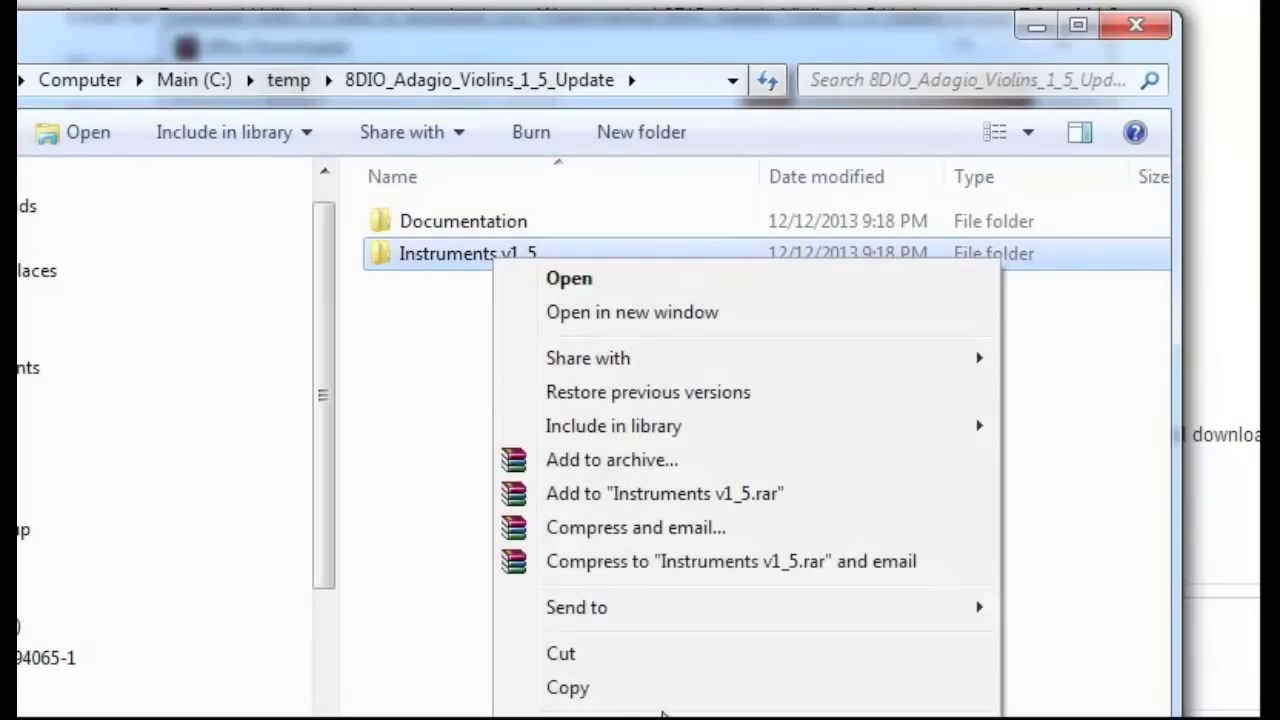
key(Escape)
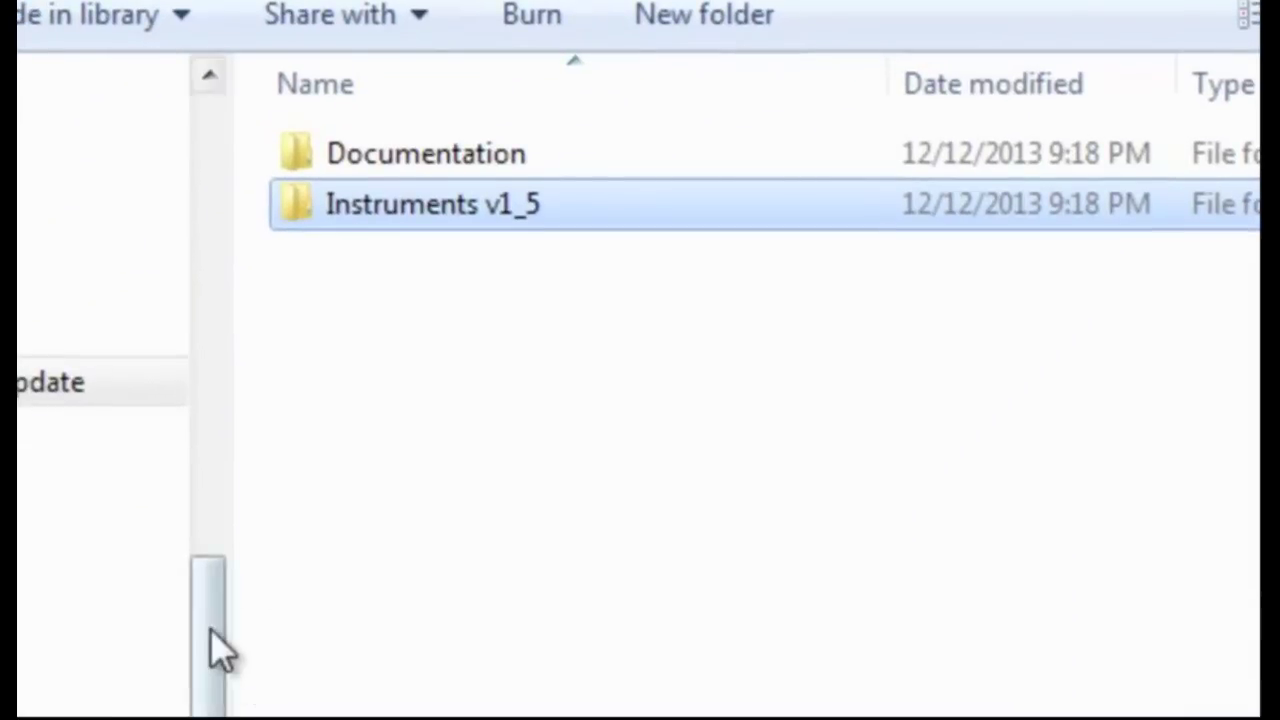
drag(220, 650, 218, 712)
key(Return)
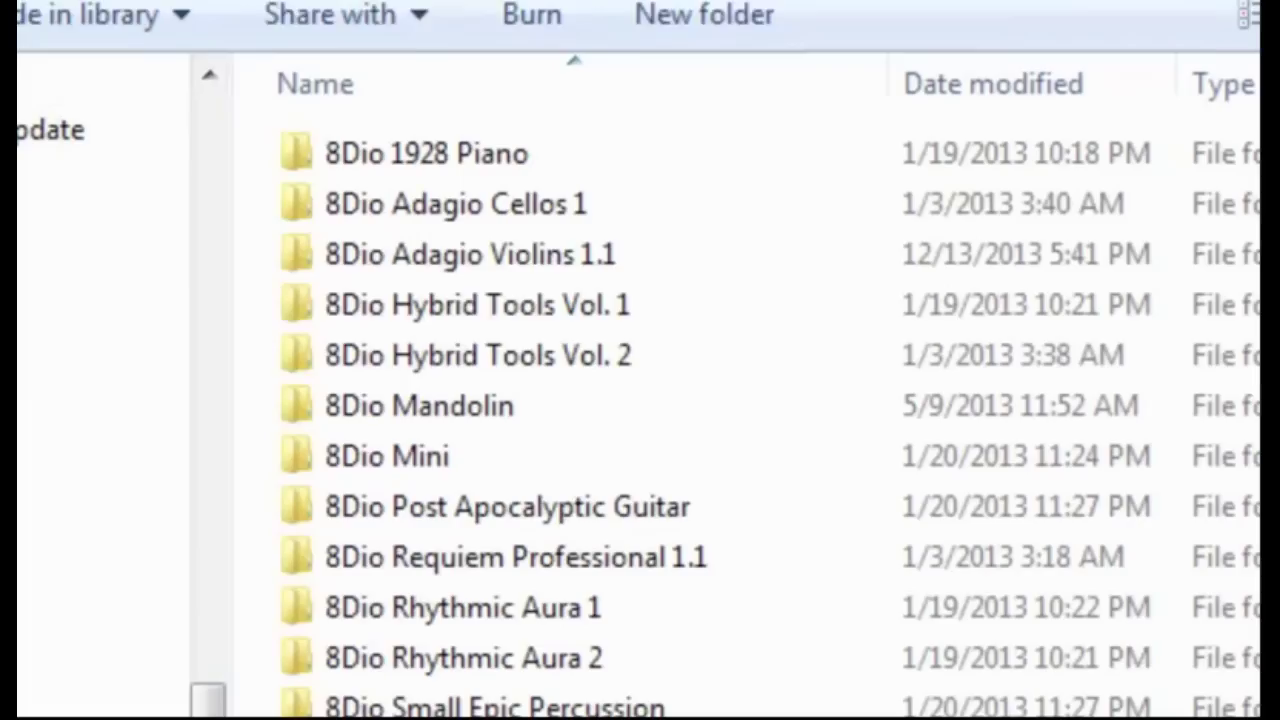
Paste Instruments v1_5 into 8Dio Adagio Violins 1.1 and open the pasted folder
double_click(626, 258)
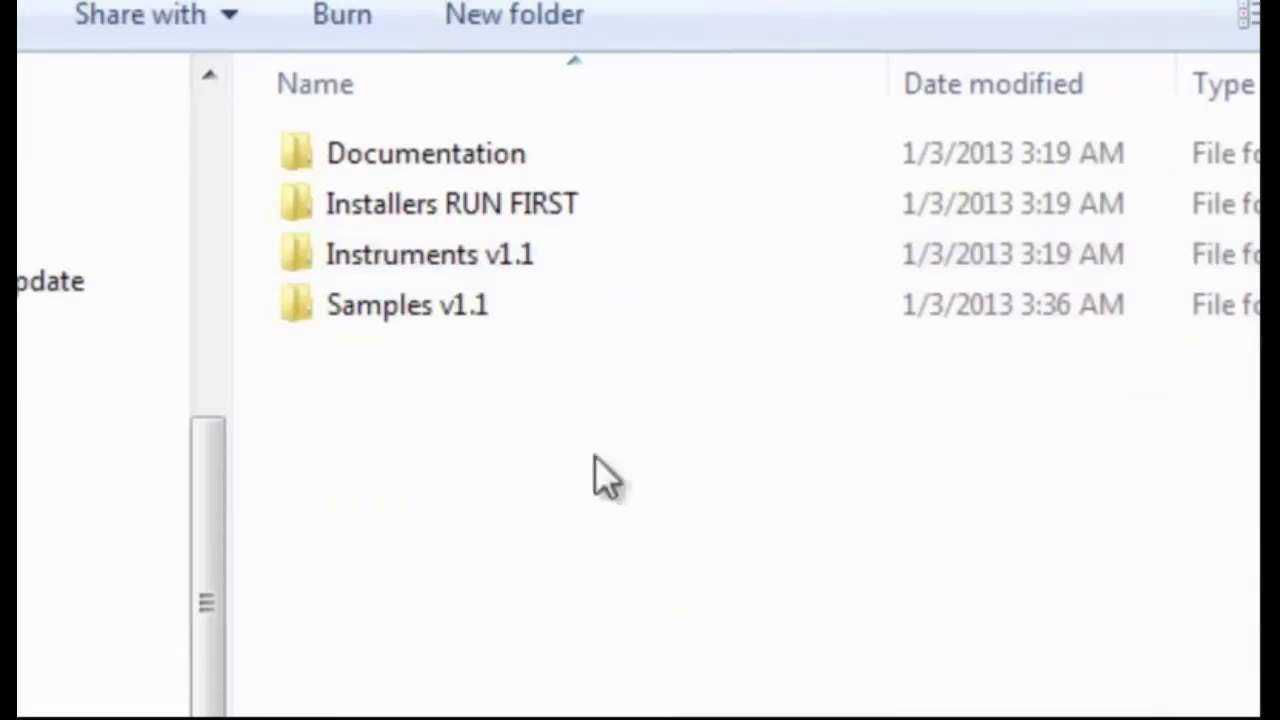
right_click(535, 566)
click(650, 715)
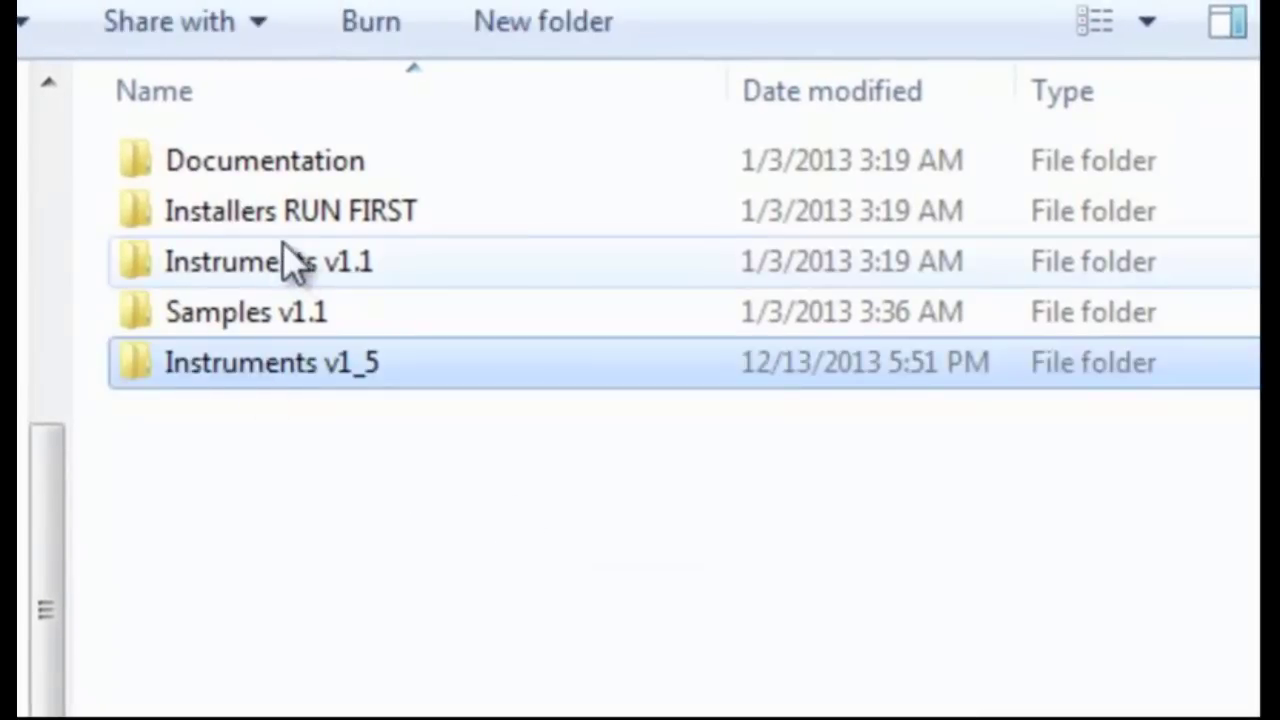
mouse_move(310, 268)
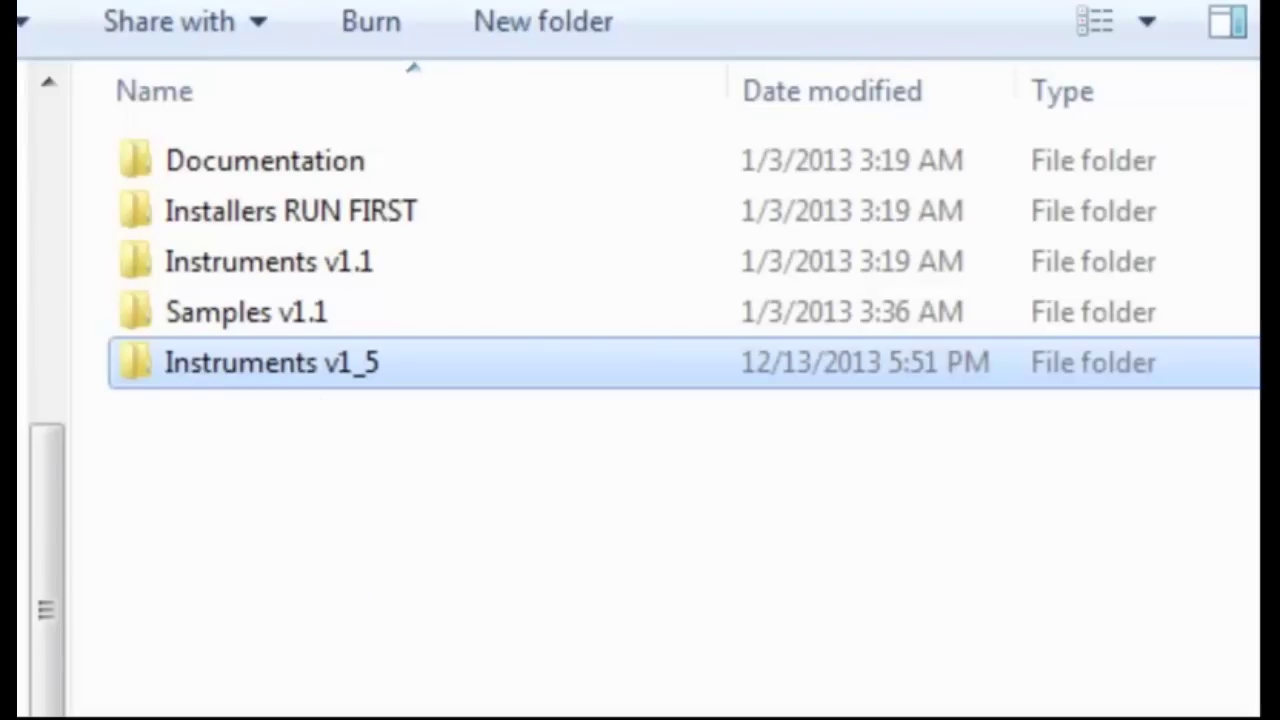
double_click(346, 380)
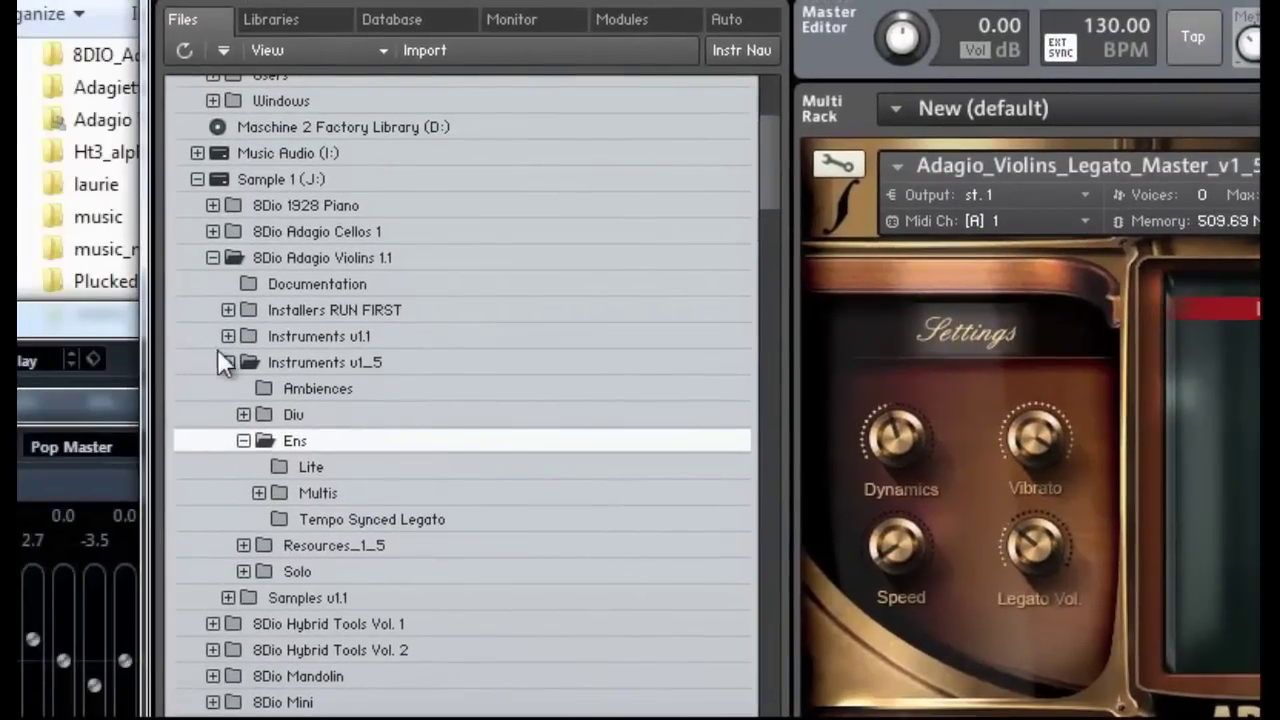
Expand and collapse Instruments v1.1 and Instruments v1_5 in Kontakt's browser to compare them
click(228, 336)
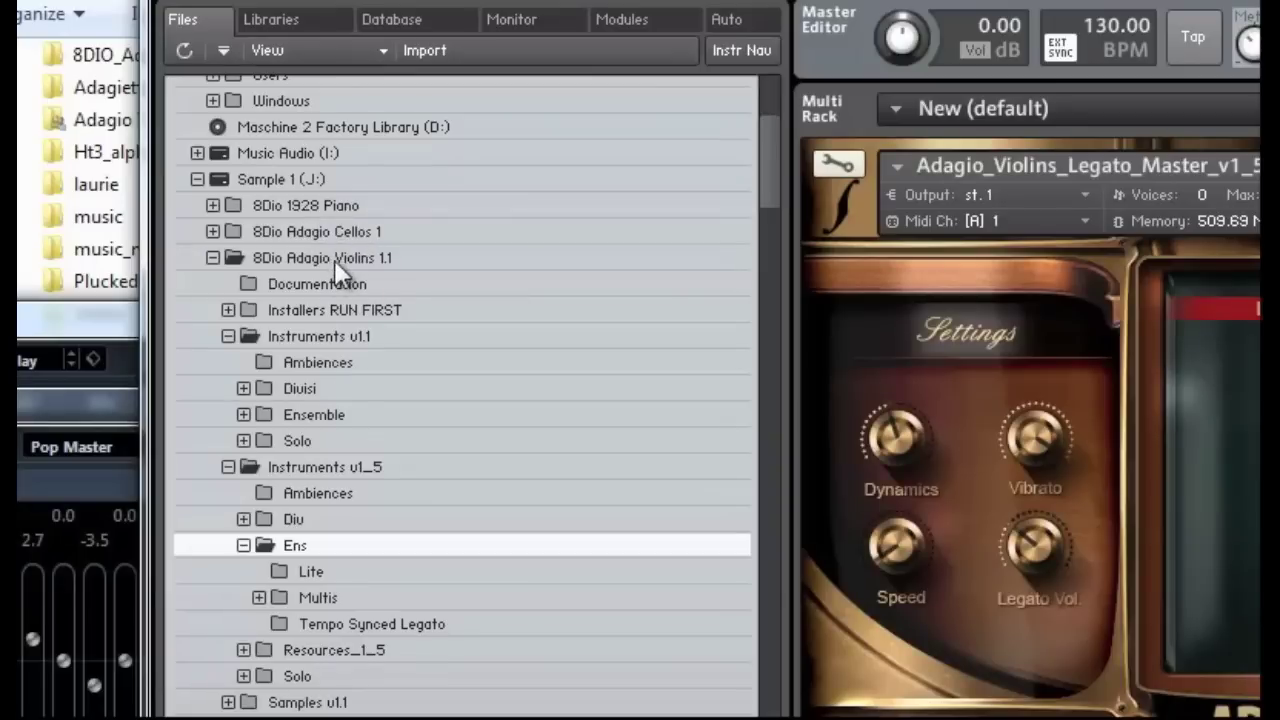
click(228, 336)
click(228, 362)
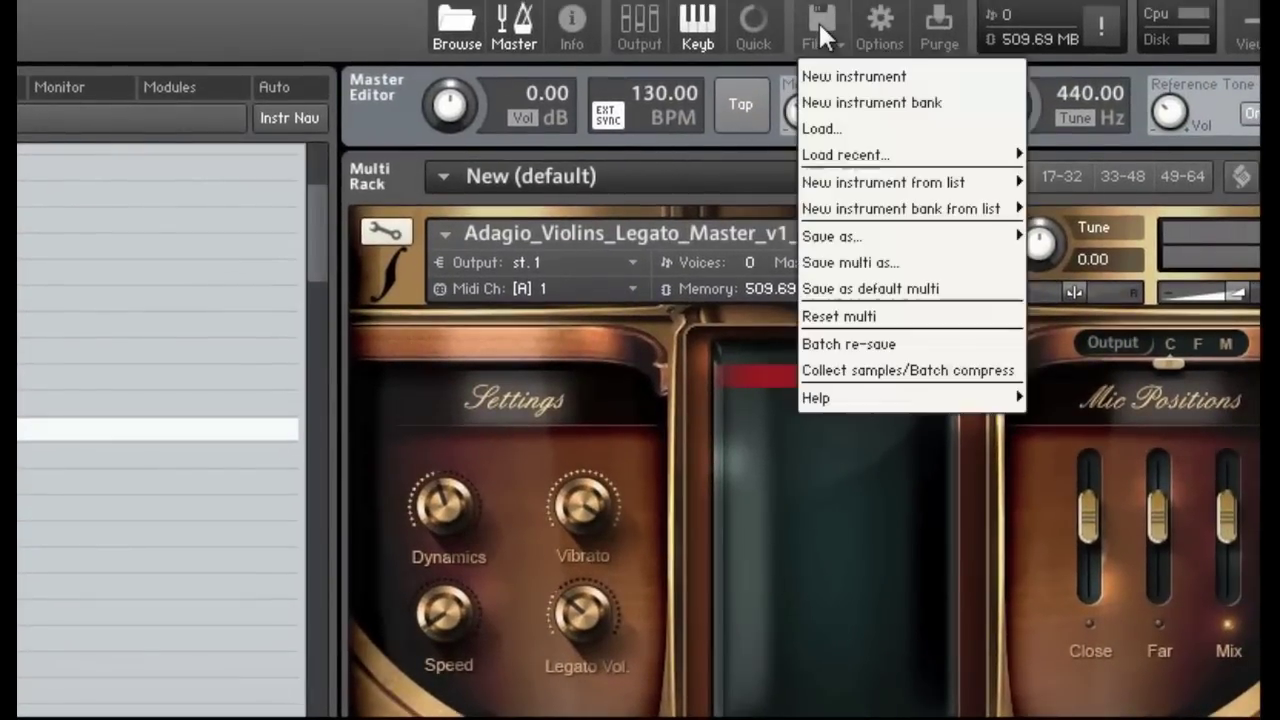
Choose Batch re-save from Kontakt's Files menu
click(817, 12)
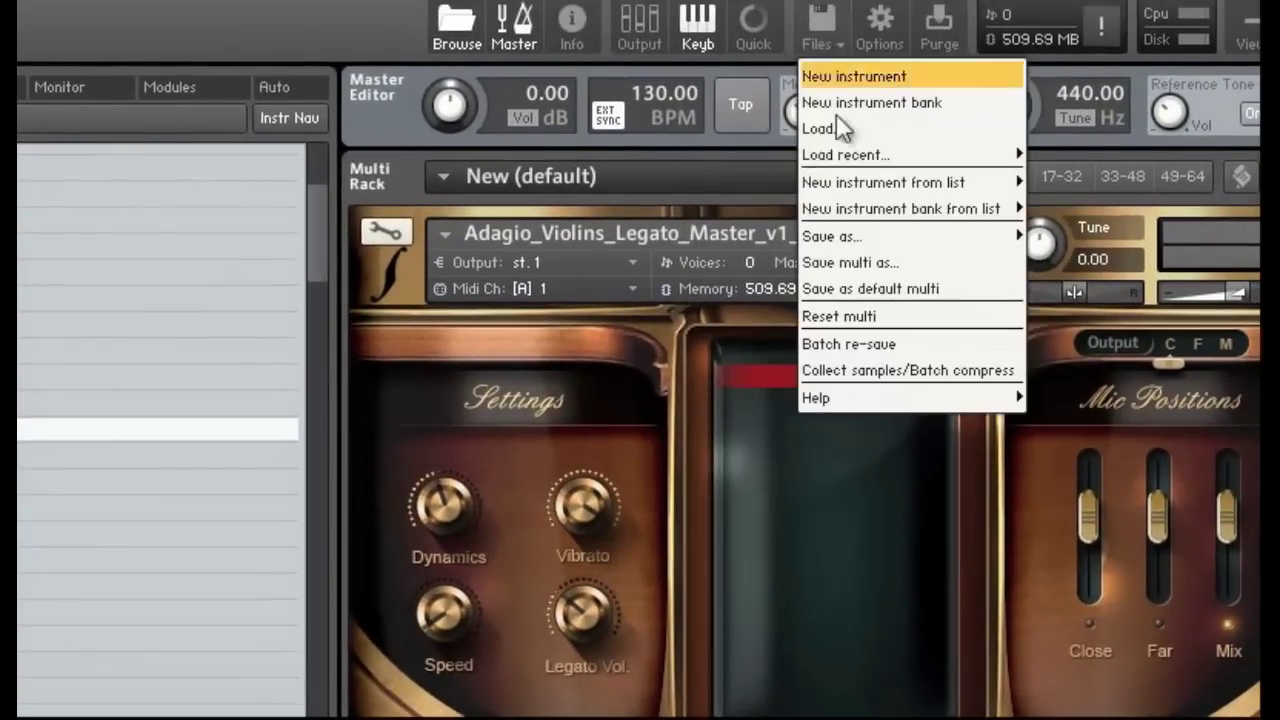
click(864, 343)
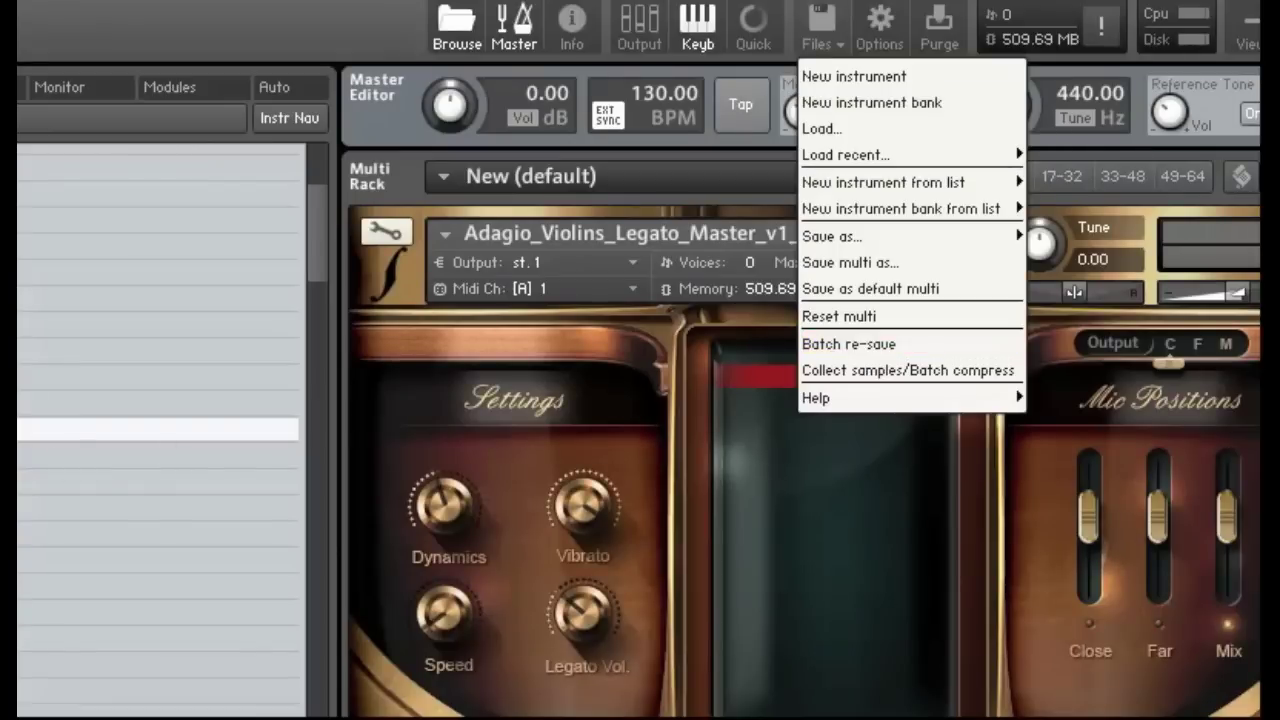